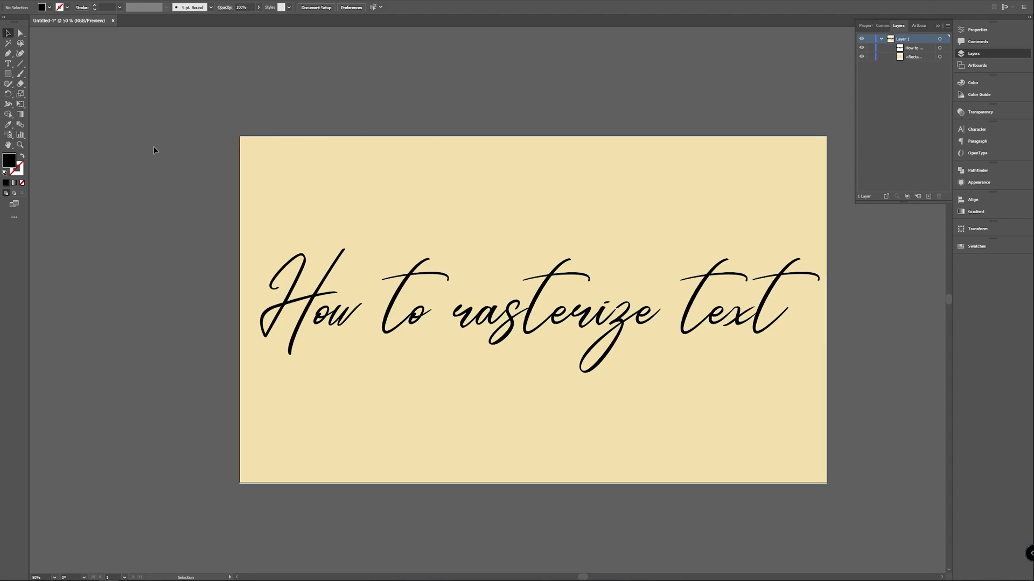
Step: Select the 'How to rasterize text' script text with the Selection tool
{"action": "key", "text": "v"}
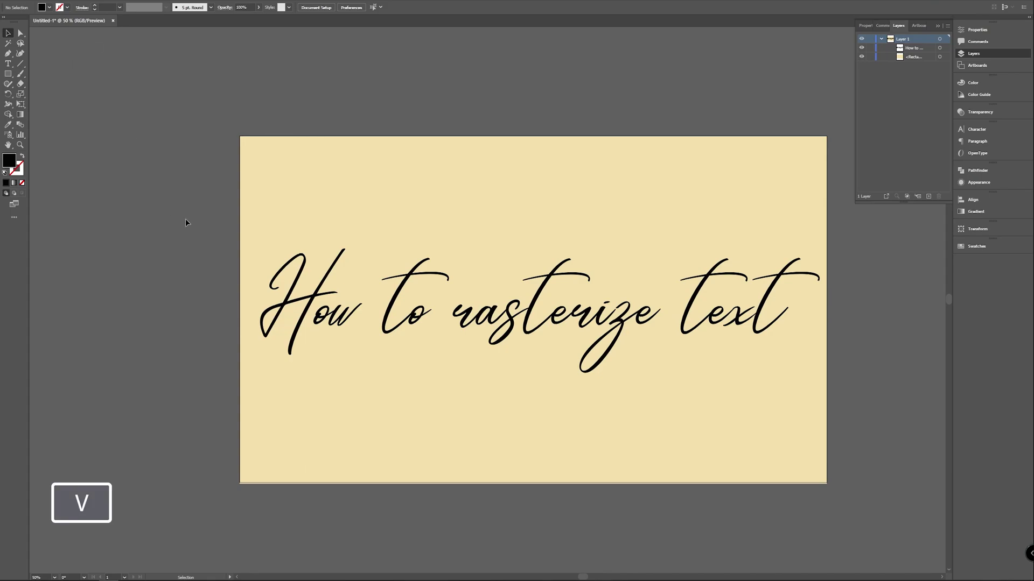
{"action": "left_click", "coordinate": [521, 322]}
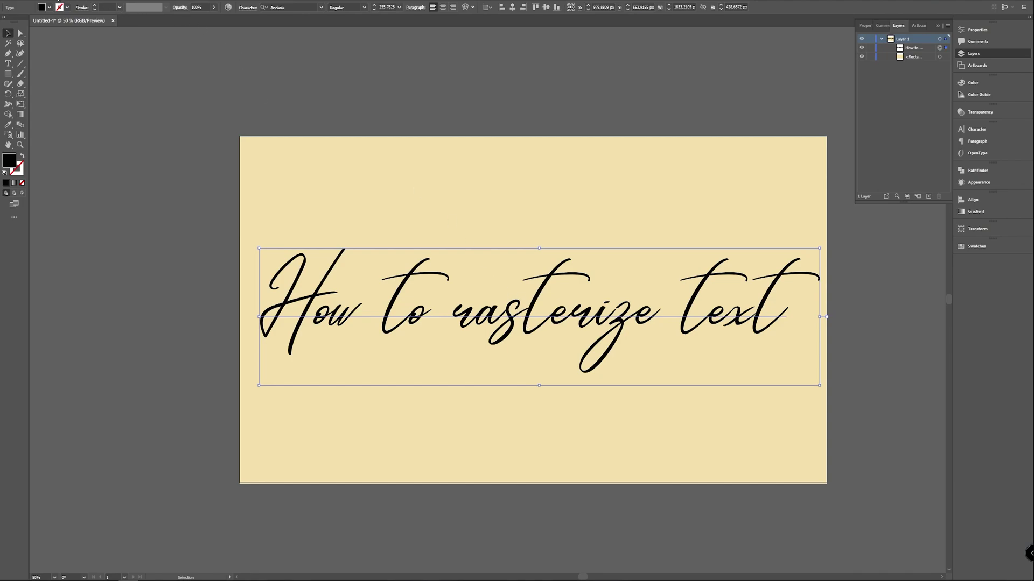
{"action": "left_click", "coordinate": [73, 2]}
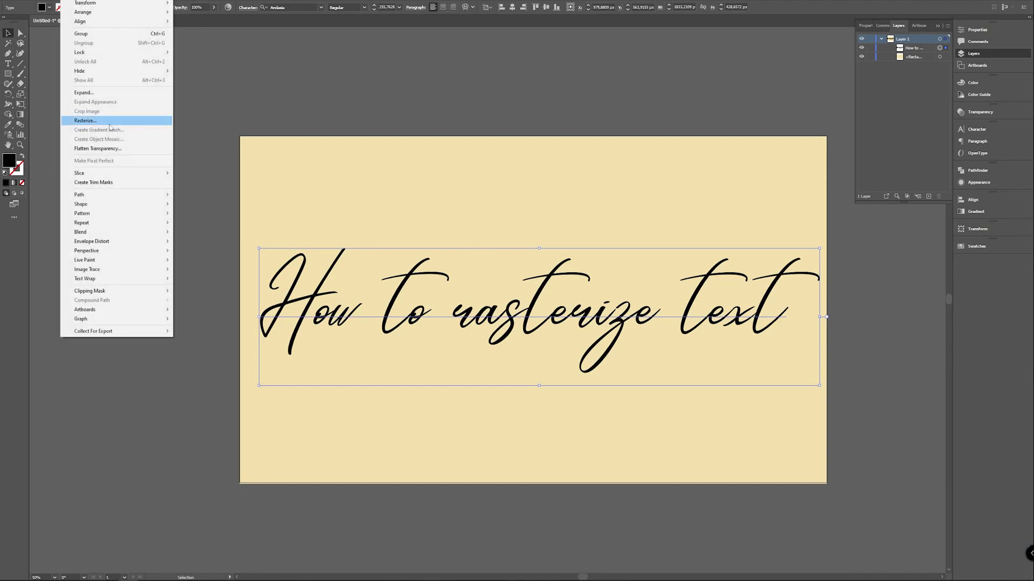
Step: Start Rasterize on the text, keeping resolution at High (300 ppi)
{"action": "left_click", "coordinate": [86, 120]}
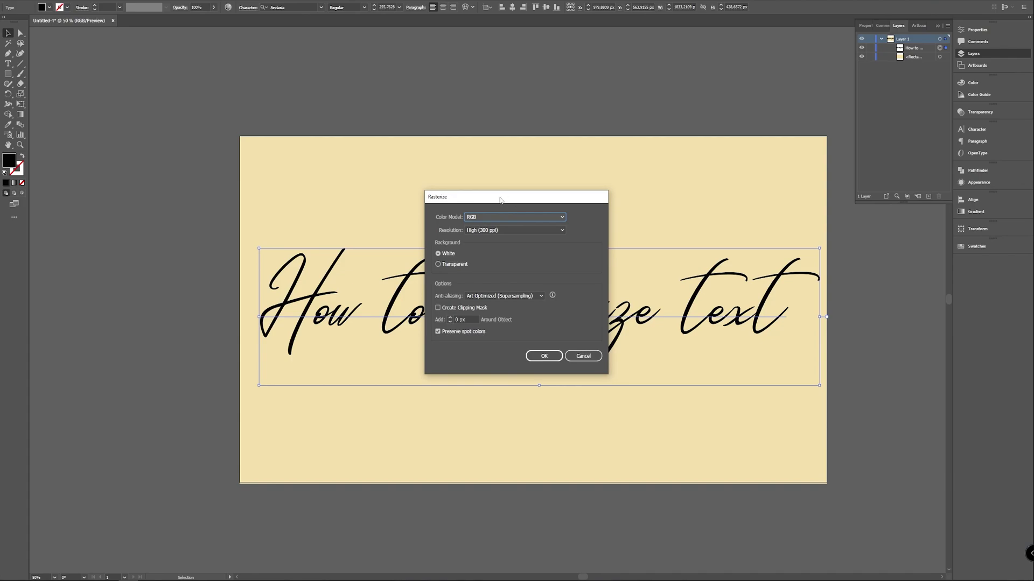
{"action": "left_click", "coordinate": [540, 230]}
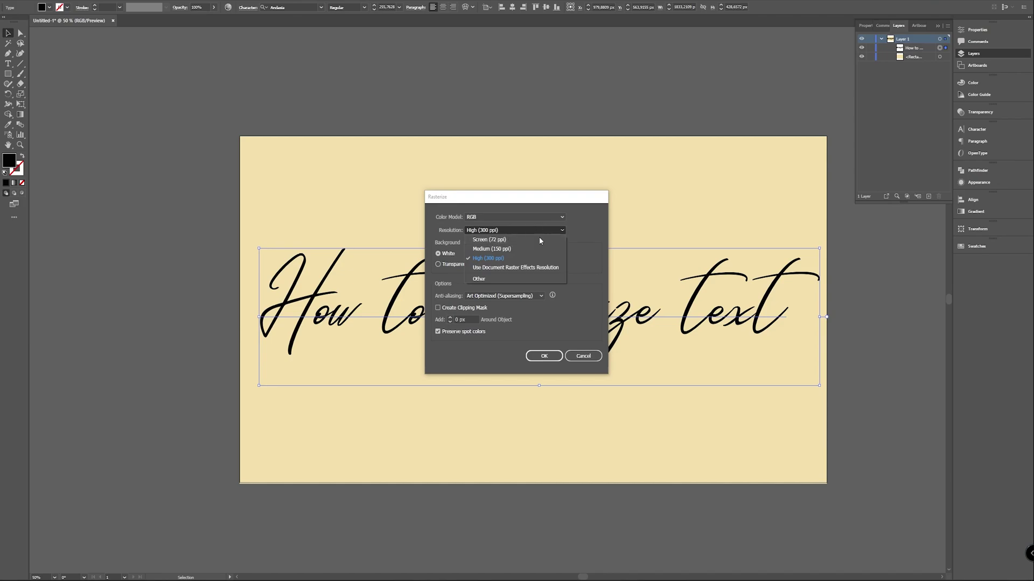
{"action": "left_click", "coordinate": [596, 233]}
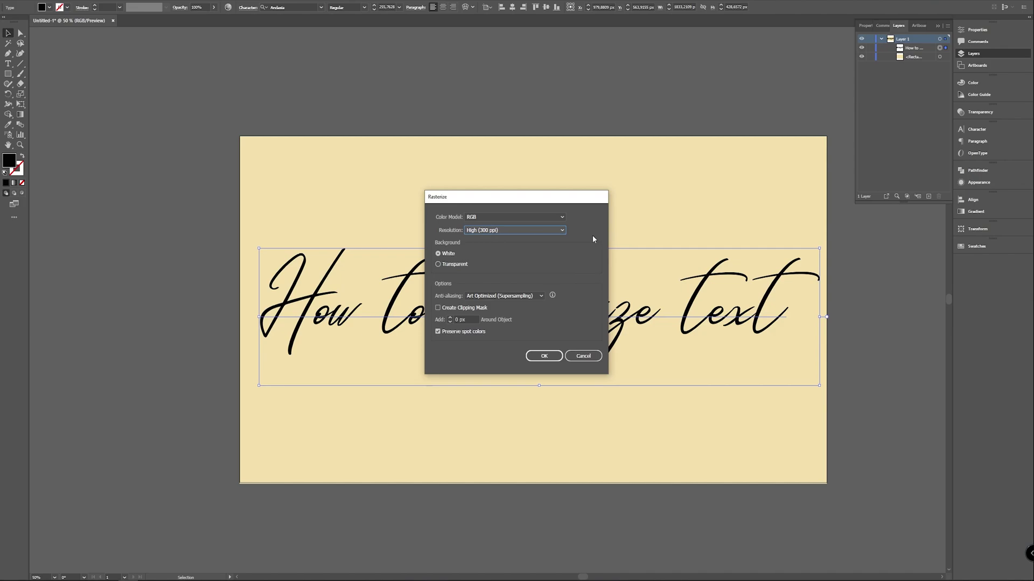
Step: Choose a Transparent background and Type Optimized (Hinted) anti-aliasing
{"action": "left_click", "coordinate": [470, 263]}
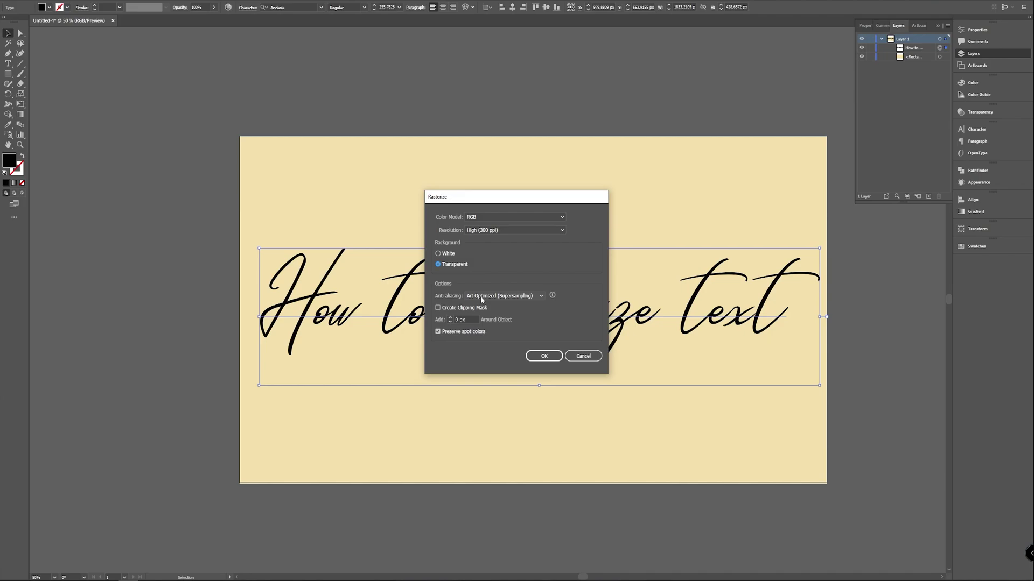
{"action": "left_click", "coordinate": [534, 296]}
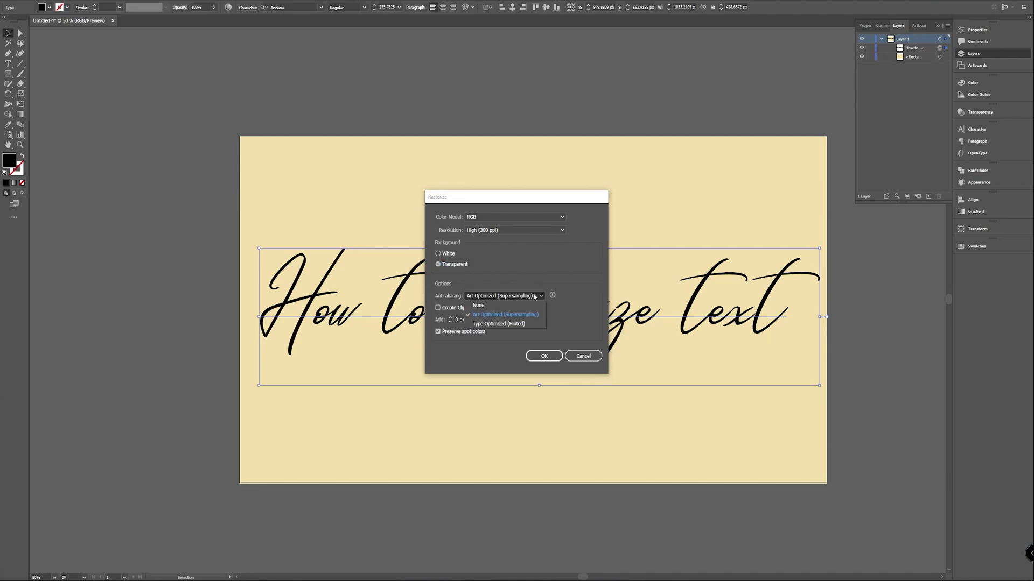
{"action": "left_click", "coordinate": [517, 324]}
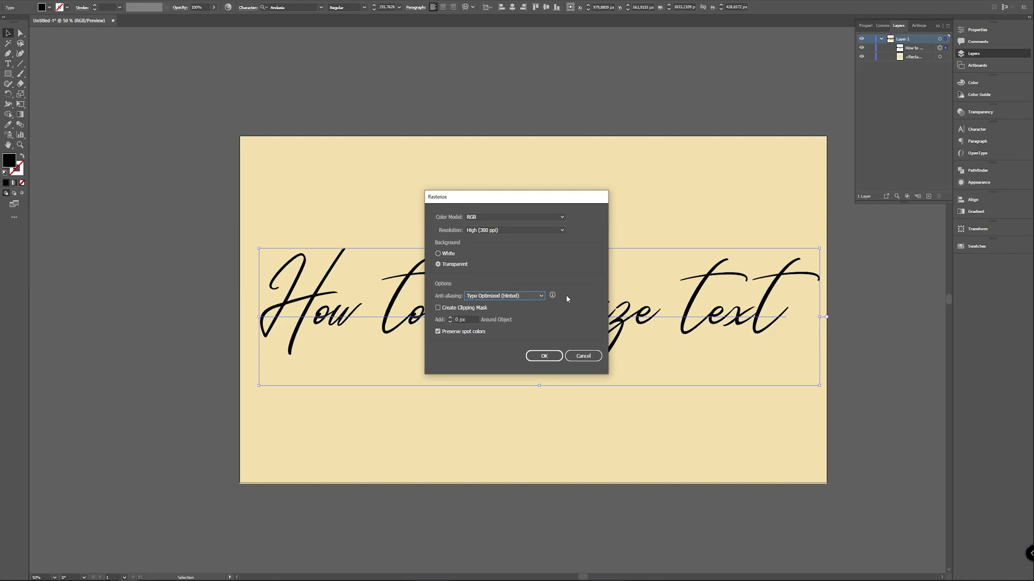
Step: Confirm the Rasterize settings, then deselect the resulting image on the beige artboard
{"action": "left_click", "coordinate": [546, 356]}
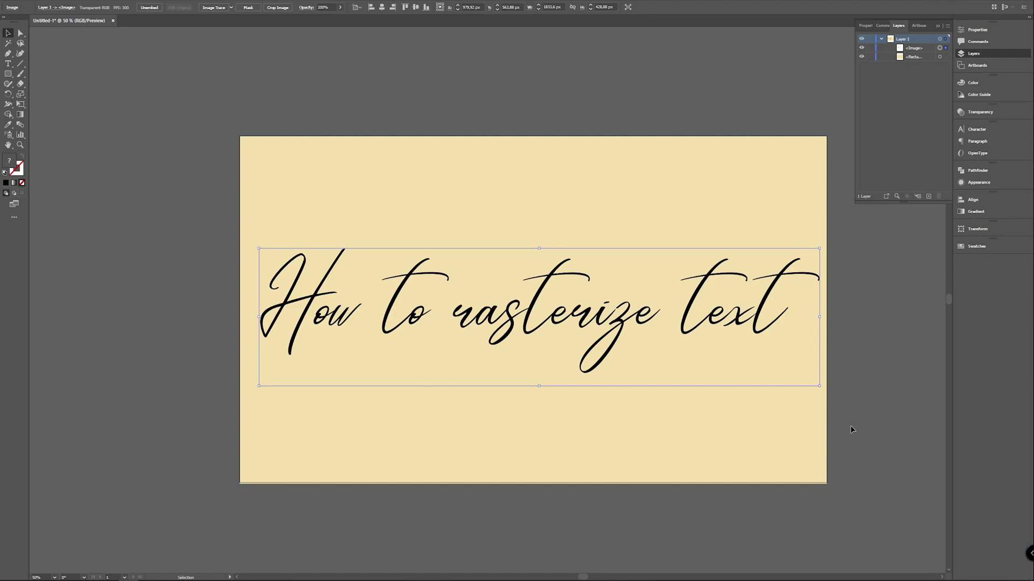
{"action": "left_click", "coordinate": [857, 407]}
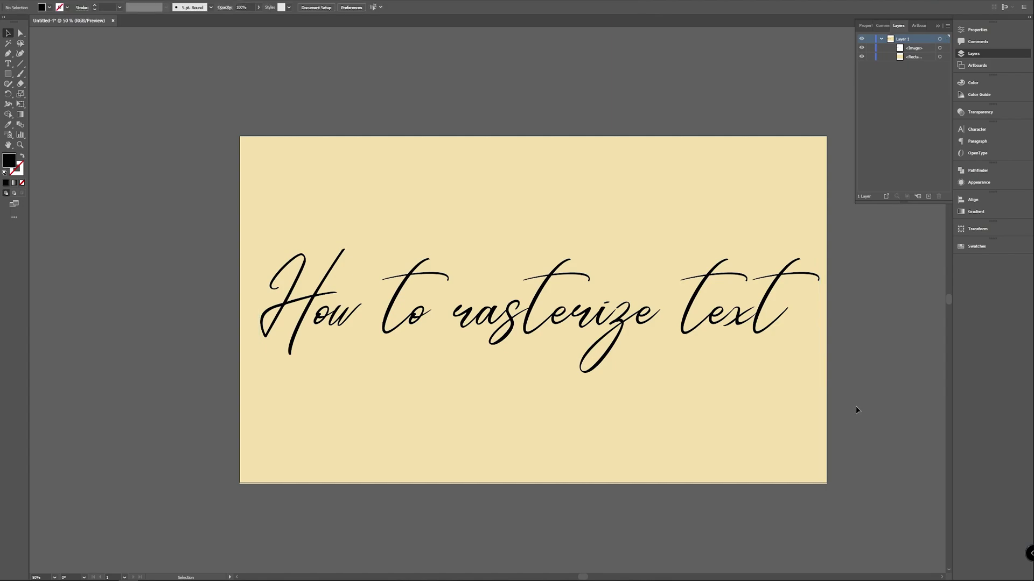